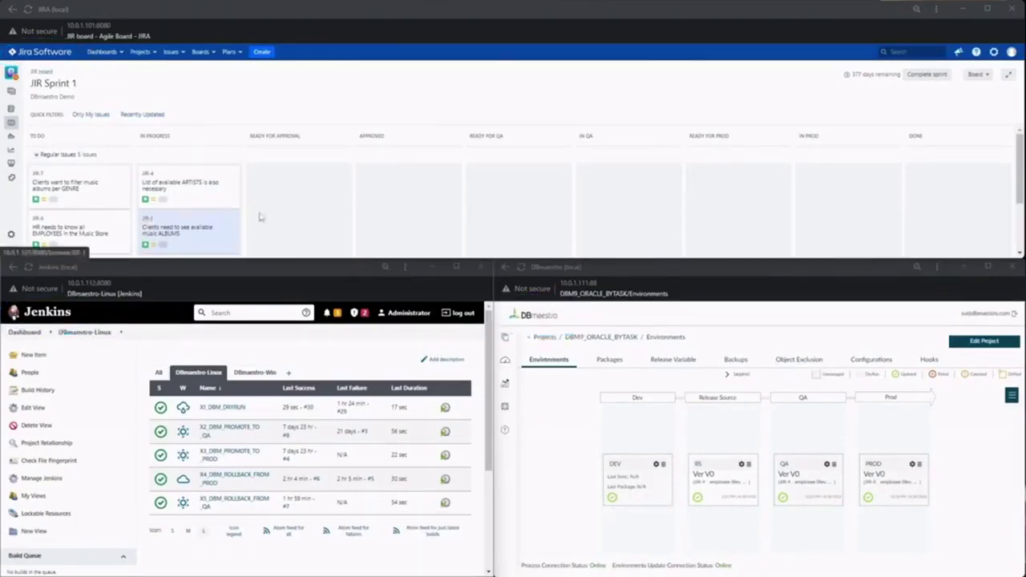
Drag the JIR-1 albums card from In Progress into Ready for Approval, triggering the X1_DBM_DRYRUN job.
mouse_move(245, 211)
mouse_down()
mouse_move(160, 267)
mouse_move(262, 214)
mouse_move(295, 154)
mouse_up()
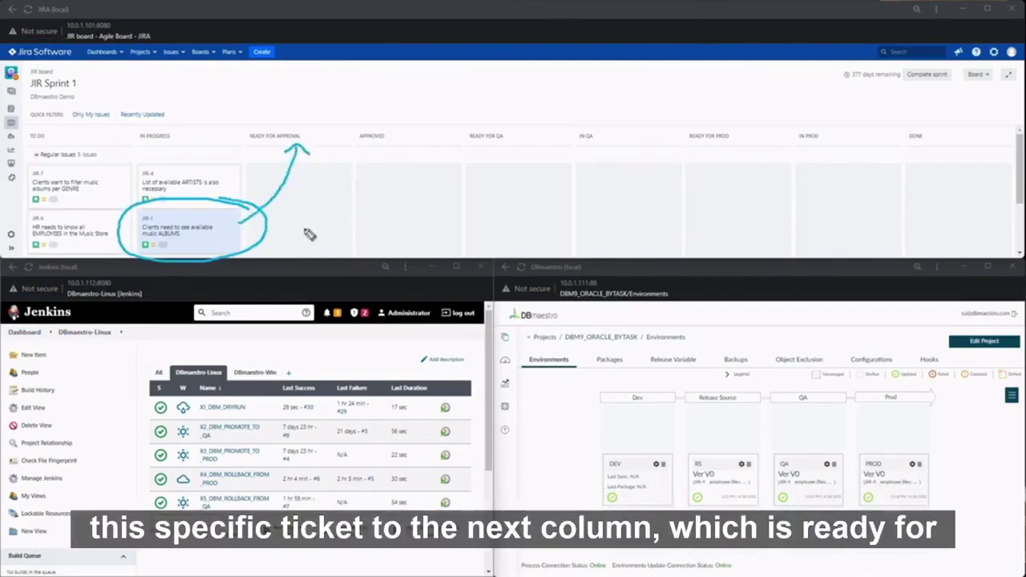
drag(226, 229, 311, 198)
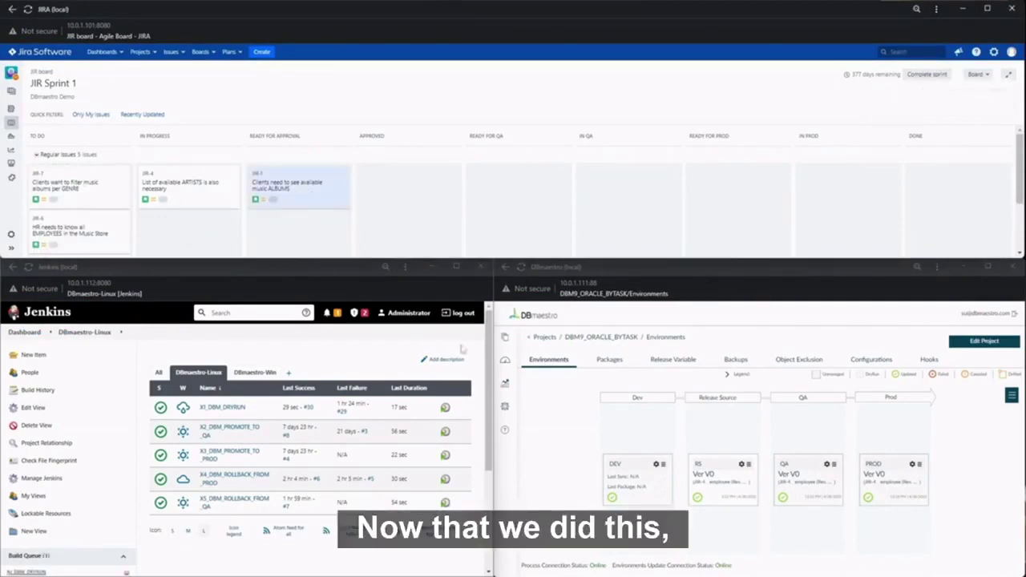
drag(488, 344, 487, 441)
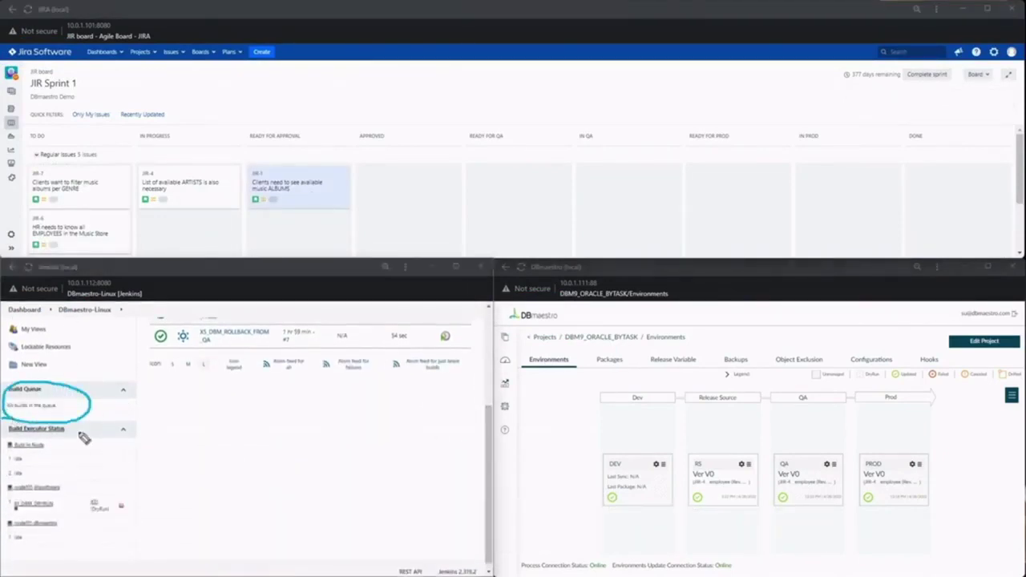
Scroll Jenkins back to the job list to see the X1_DBM_DRYRUN run failed.
drag(73, 410, 66, 510)
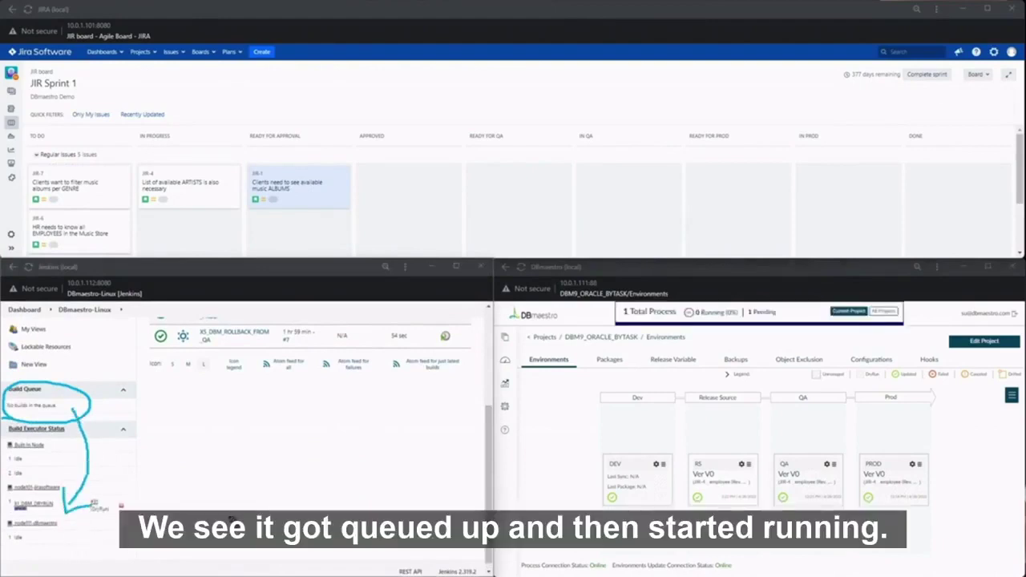
drag(626, 324, 709, 319)
key(Escape)
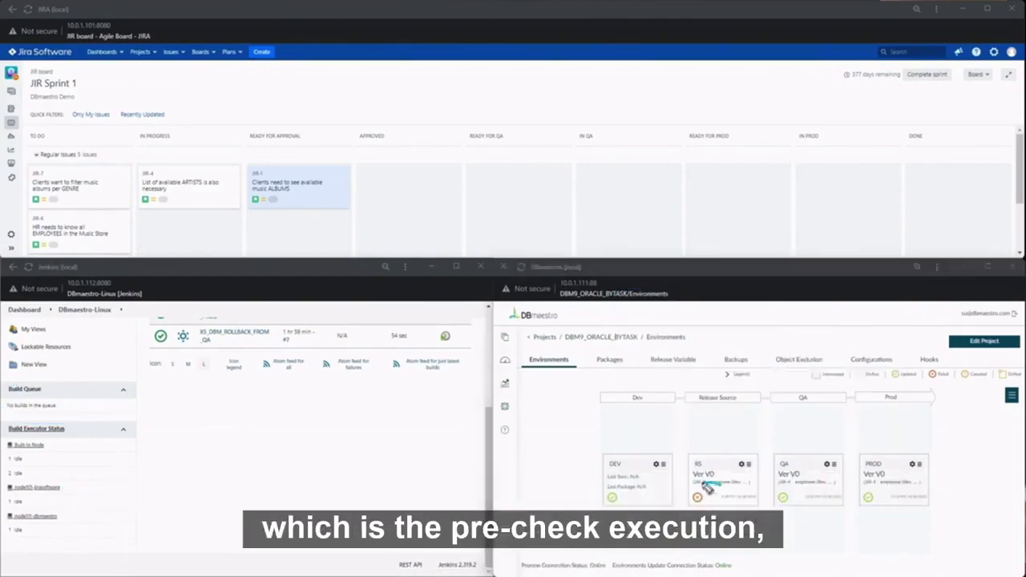
drag(701, 483, 709, 490)
key(Escape)
scroll(231, 458, up, 5)
click(210, 384)
drag(186, 378, 253, 410)
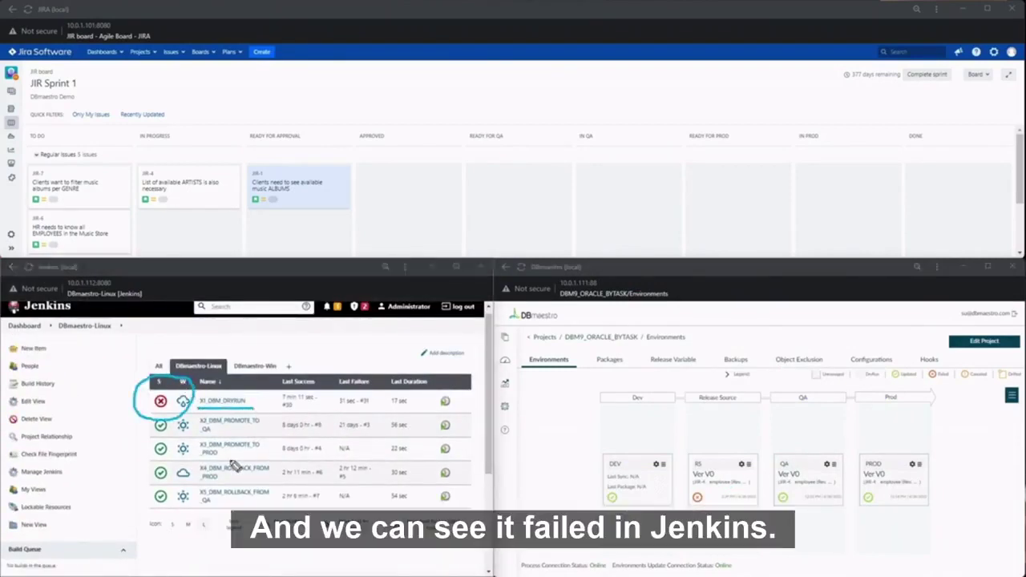
key(Escape)
Check JIR-1's DryRun-Failed label and view DBmaestro's recent pre-check activity.
click(305, 195)
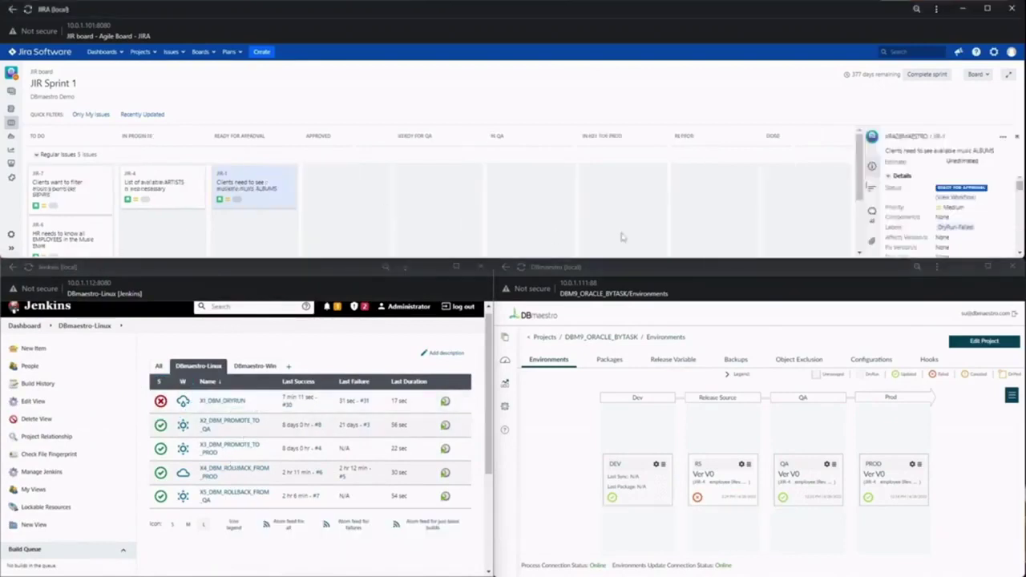
drag(912, 229, 918, 232)
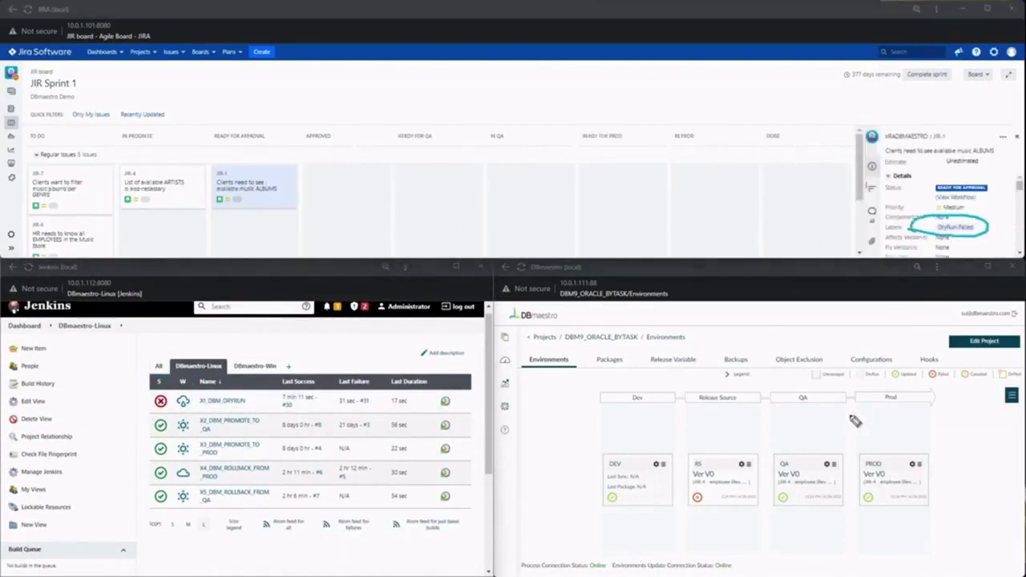
key(Escape)
click(1013, 397)
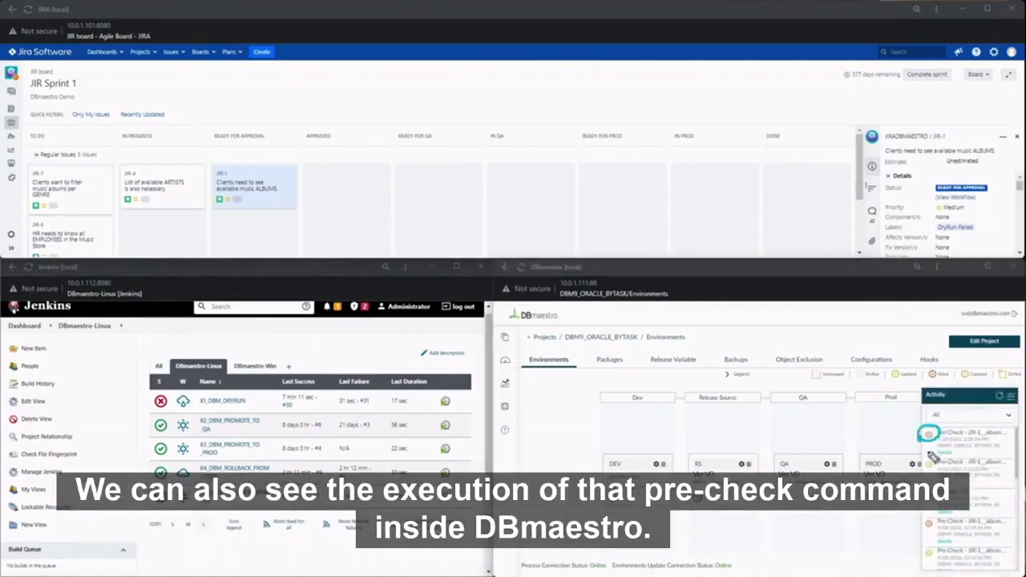
click(938, 459)
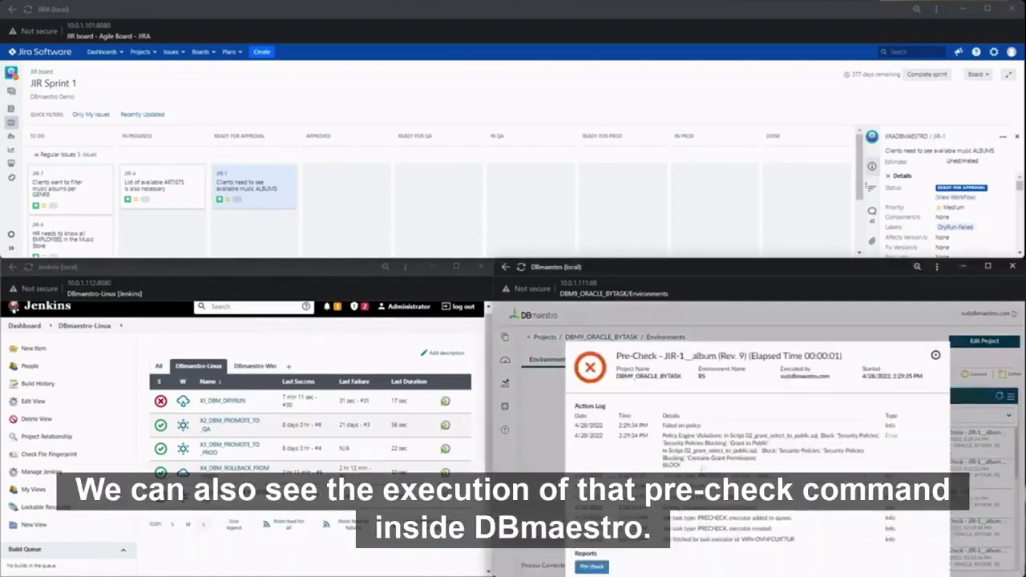
drag(829, 491, 833, 481)
key(Escape)
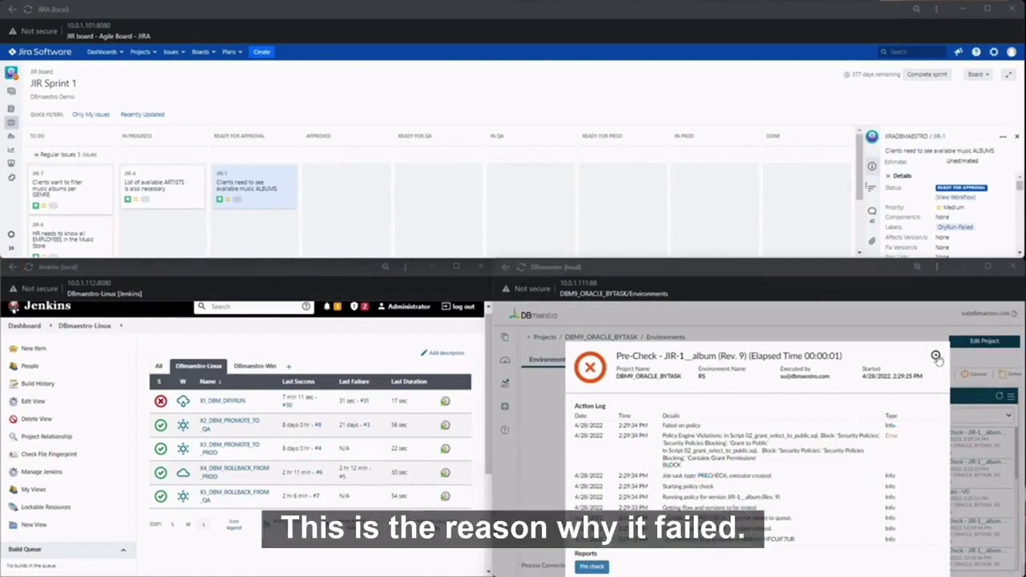
click(936, 356)
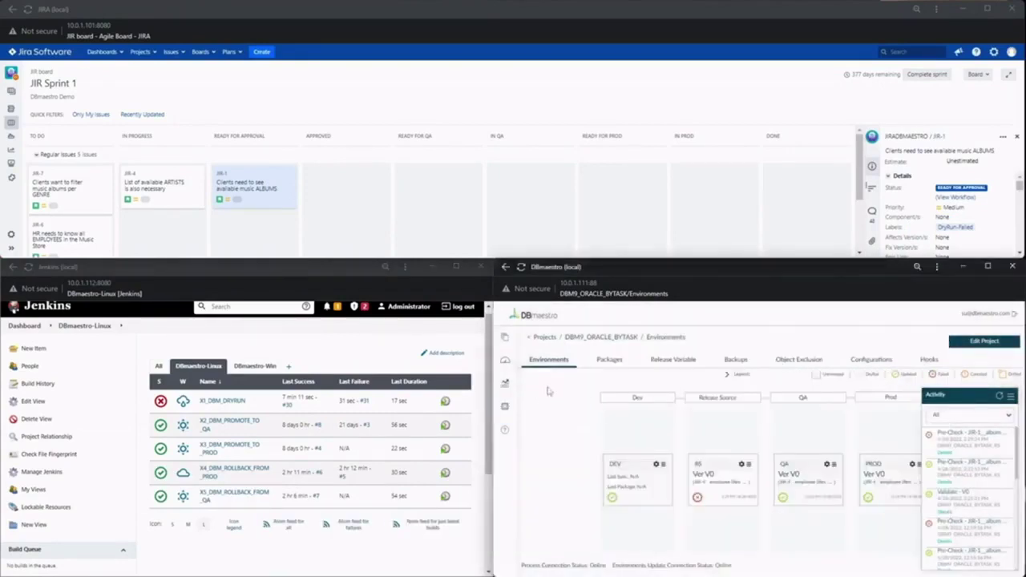
Confirm Security Policies Blocking is enforced in Policy Manager, then return to DBM9_ORACLE_BYTASK environments.
click(537, 465)
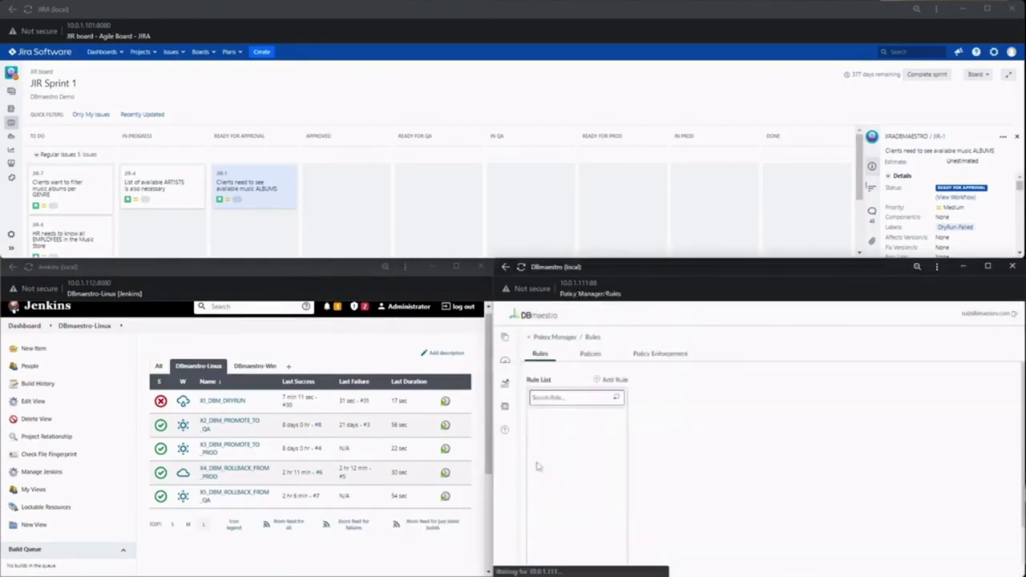
click(670, 354)
scroll(576, 501, down, 2)
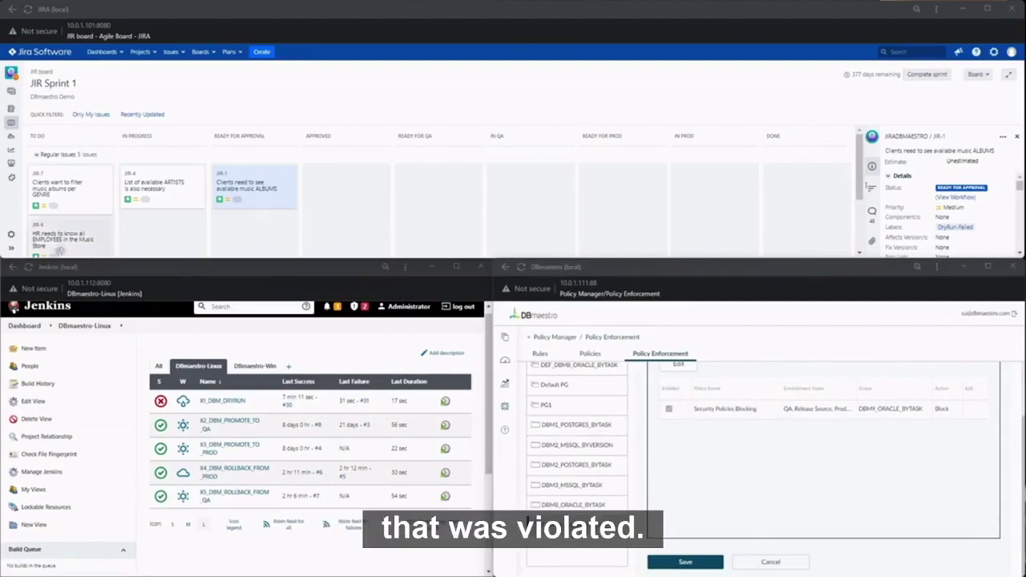
click(557, 357)
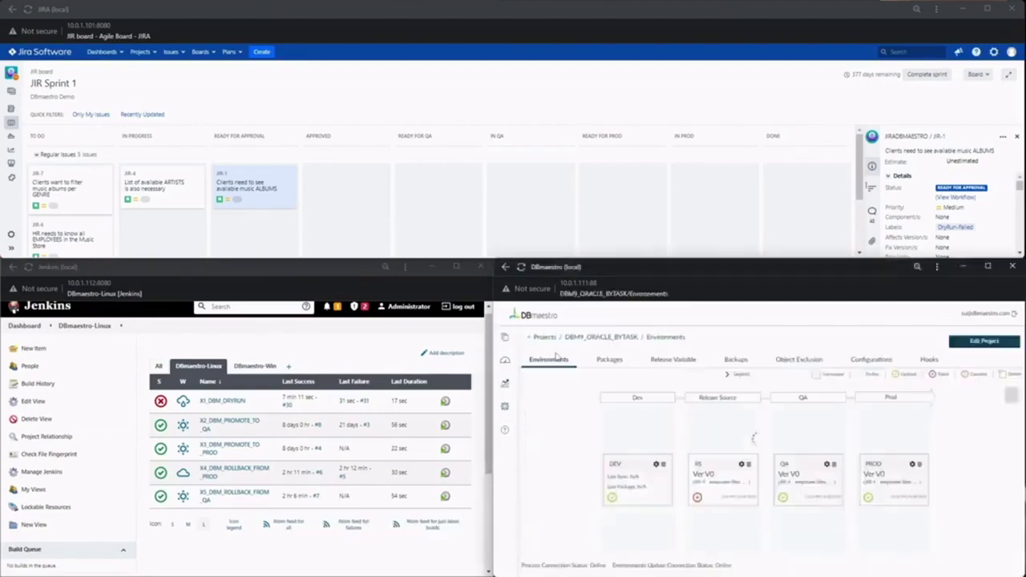
click(609, 359)
click(778, 456)
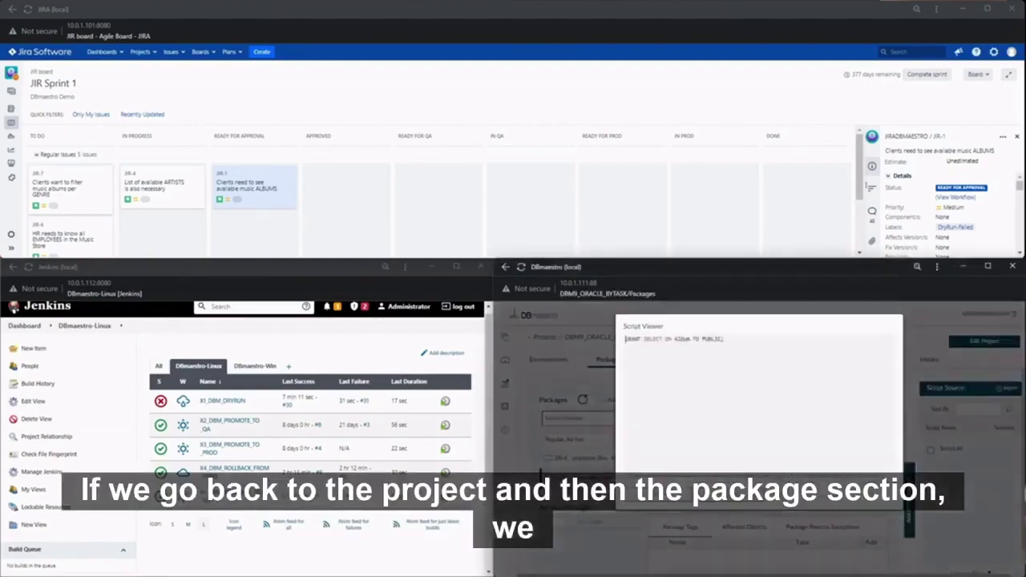
drag(619, 353, 633, 357)
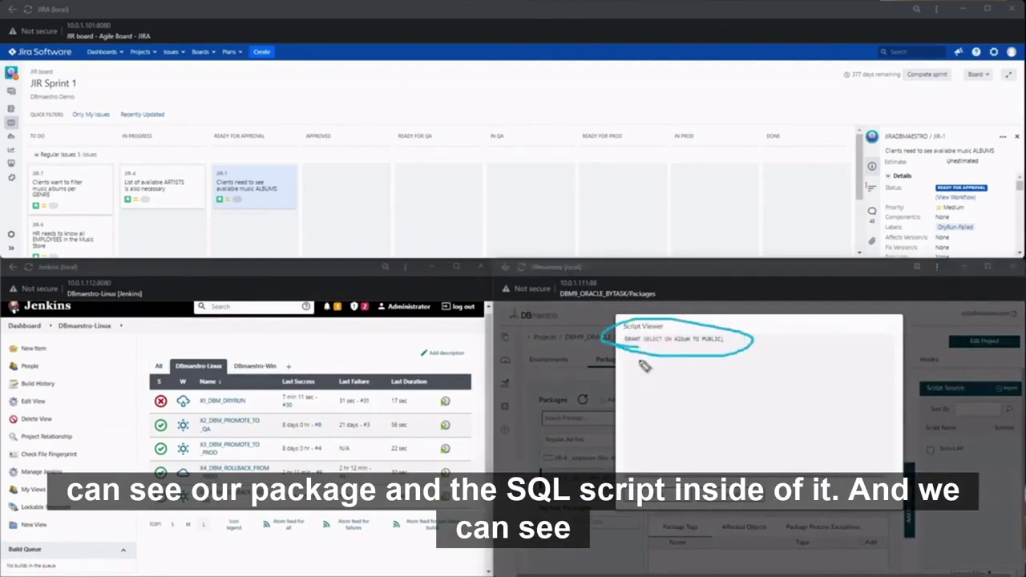
key(Escape)
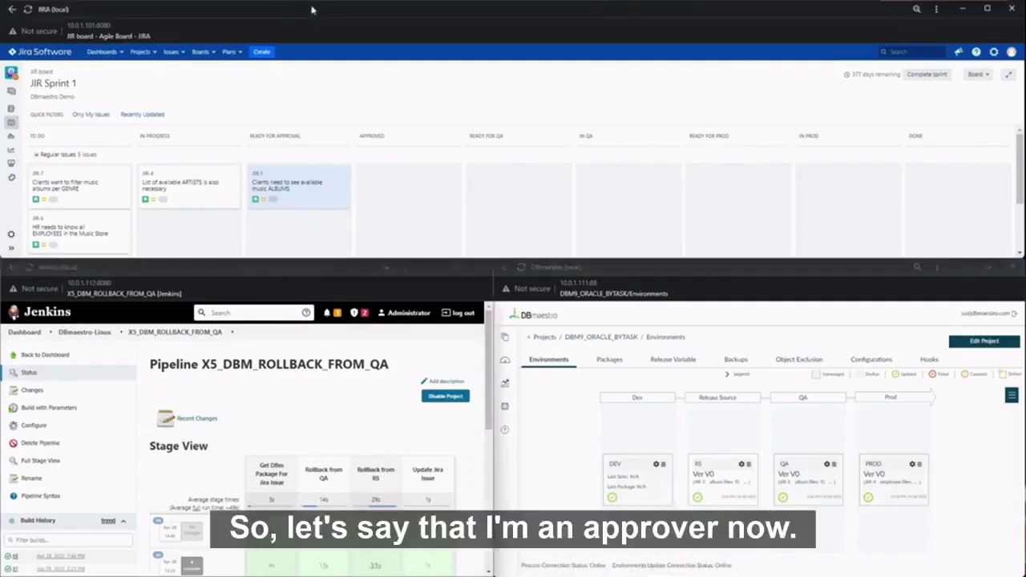
Confirm JIR-1's label reads DryRun-OK and move the card into the Approved column.
click(285, 178)
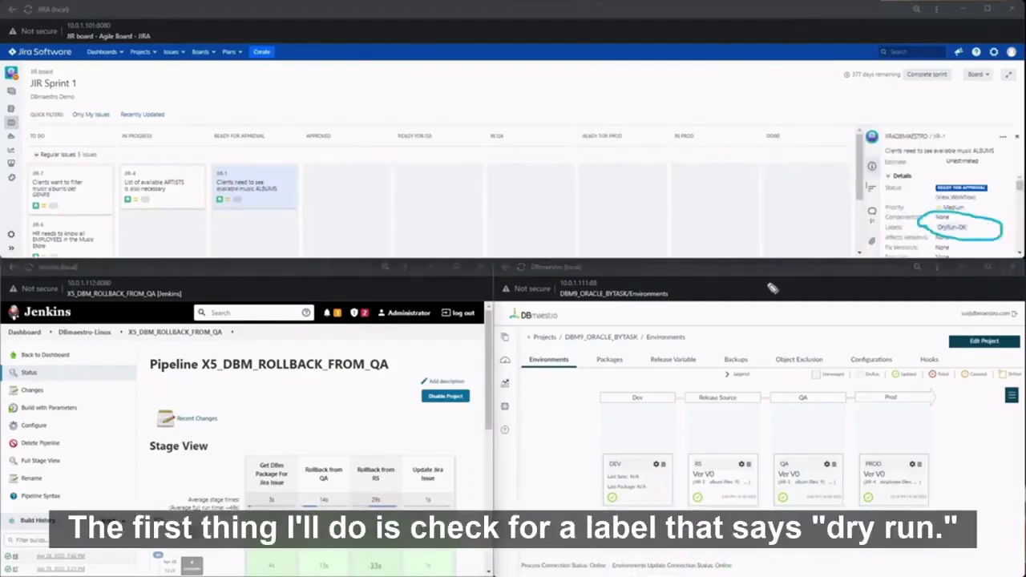
mouse_move(739, 159)
mouse_down()
mouse_move(870, 198)
mouse_move(848, 209)
mouse_up()
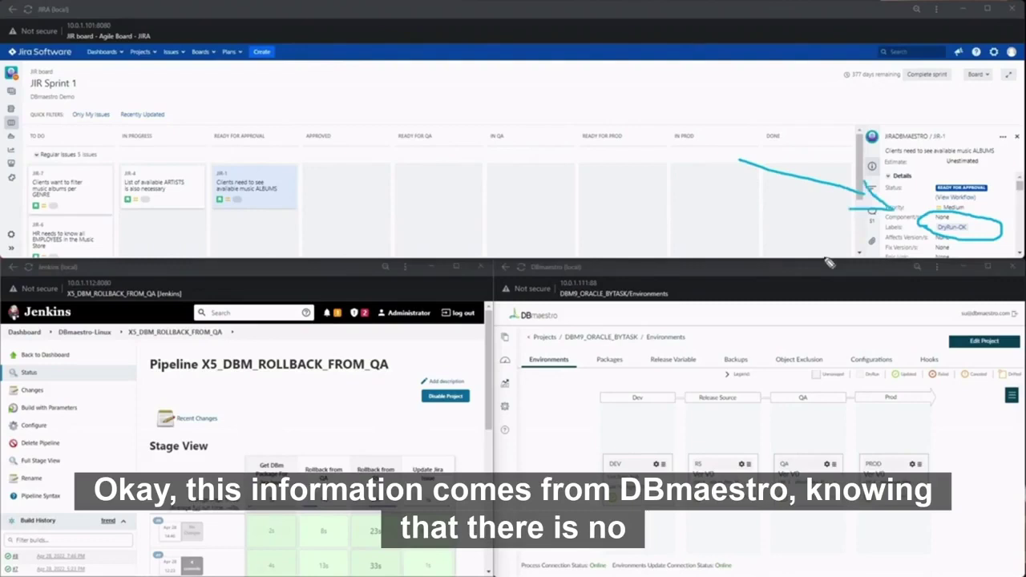
key(Escape)
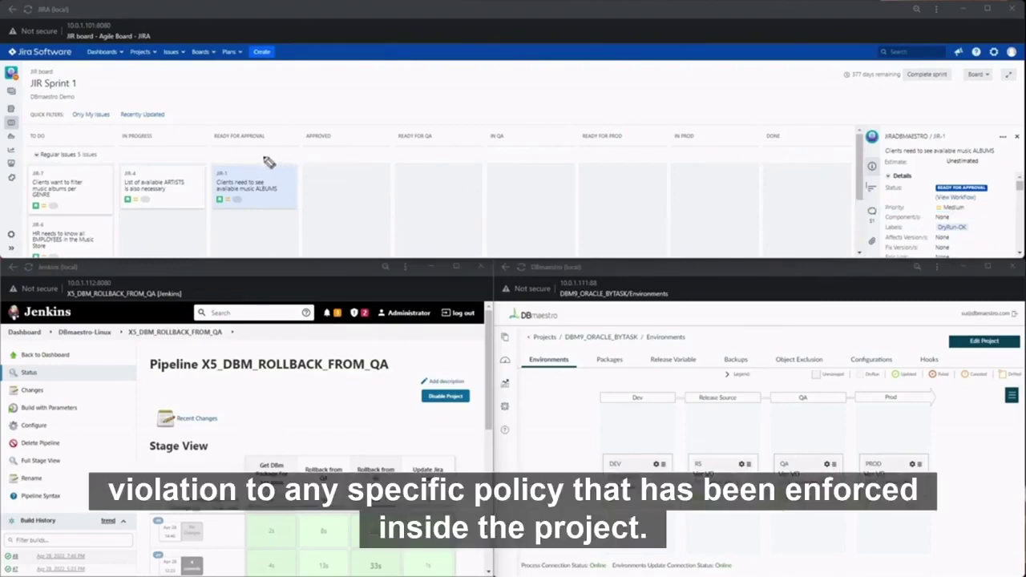
mouse_move(265, 164)
mouse_down()
mouse_move(293, 132)
mouse_move(336, 156)
mouse_up()
key(Escape)
drag(279, 198, 349, 193)
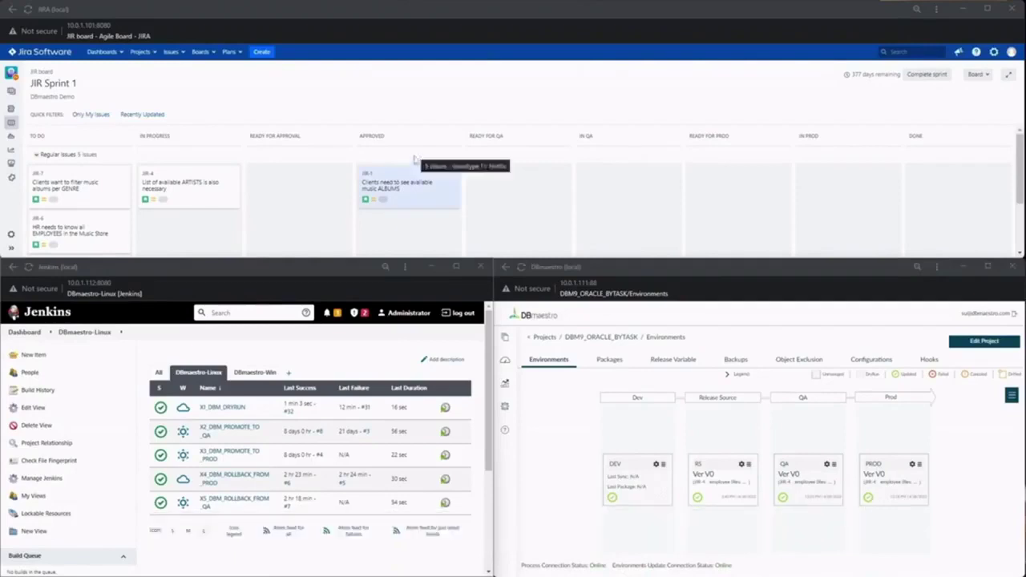
Drag the JIR-1 card from Approved into the READY FOR QA column.
mouse_move(412, 165)
mouse_down()
mouse_move(344, 201)
mouse_move(435, 160)
mouse_move(417, 147)
mouse_move(552, 126)
mouse_up()
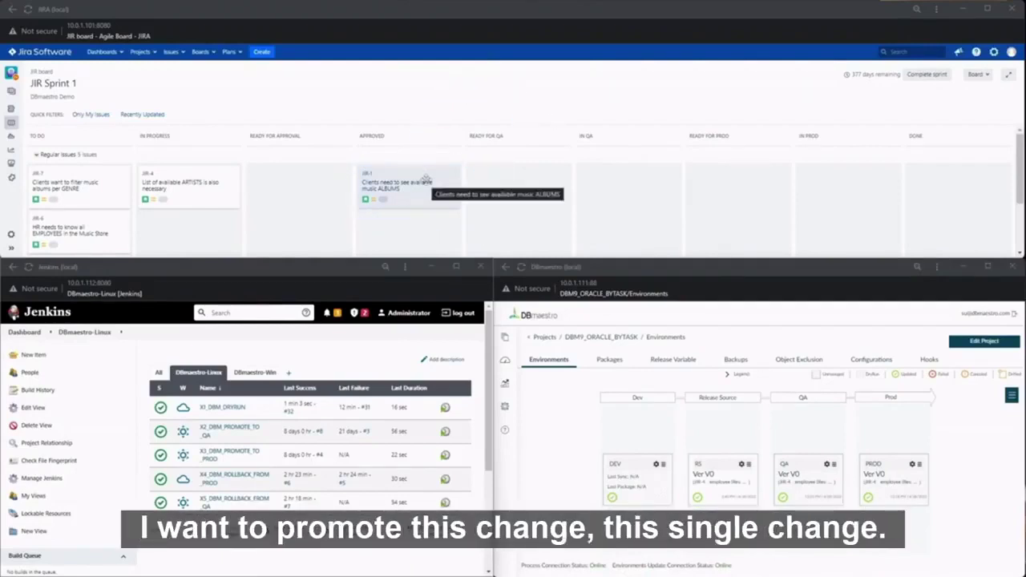
drag(426, 178, 517, 185)
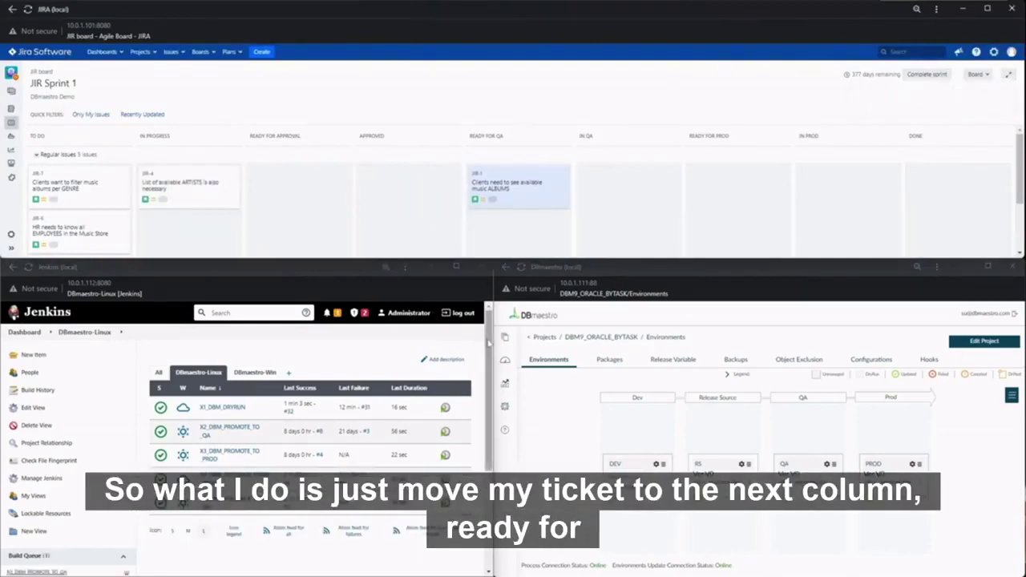
Open the running JIR-1 upgrade's details and follow its Action Log to the completed check mark.
scroll(8, 447, down, 3)
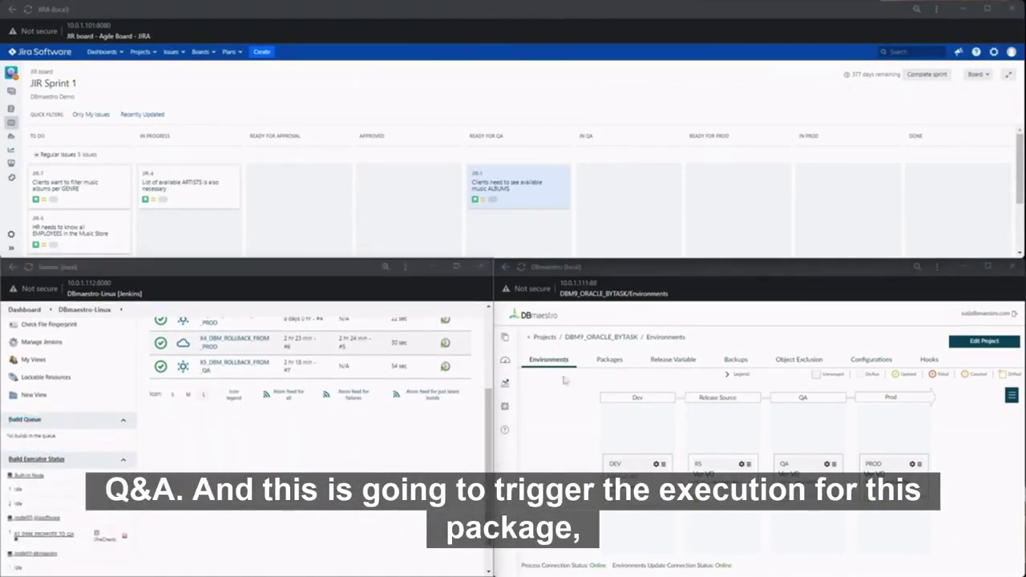
click(798, 324)
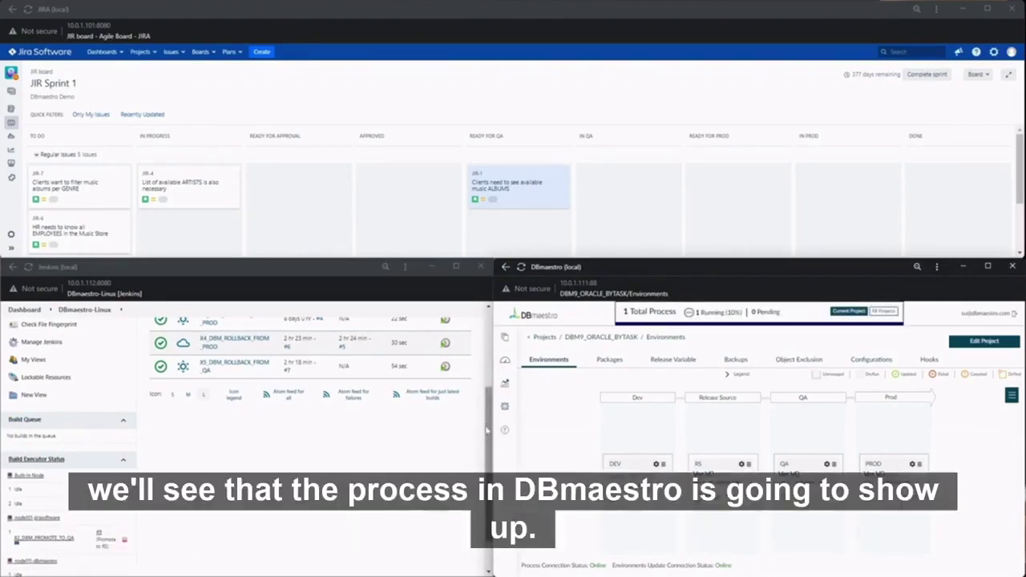
drag(585, 321, 607, 337)
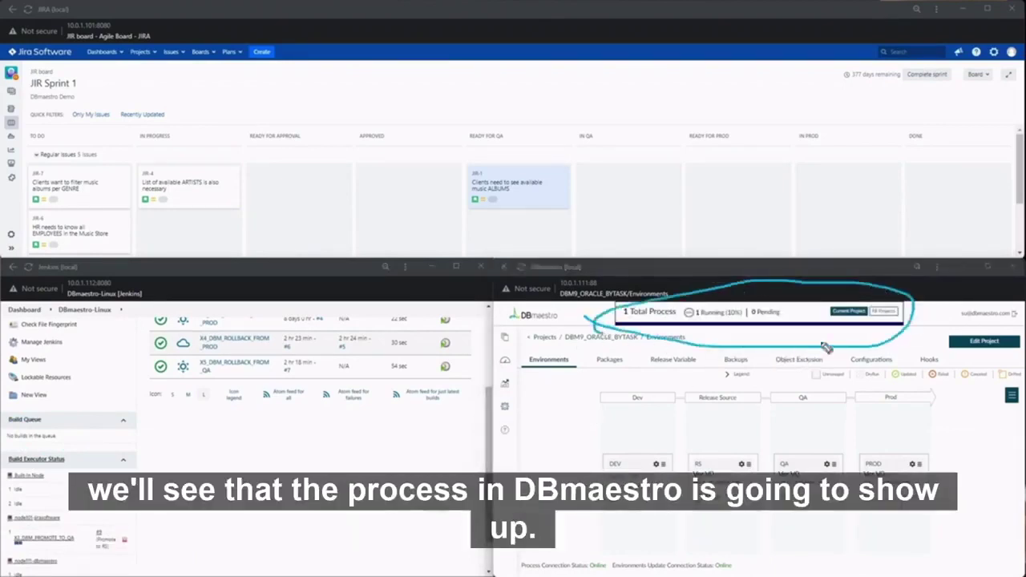
click(779, 319)
click(872, 354)
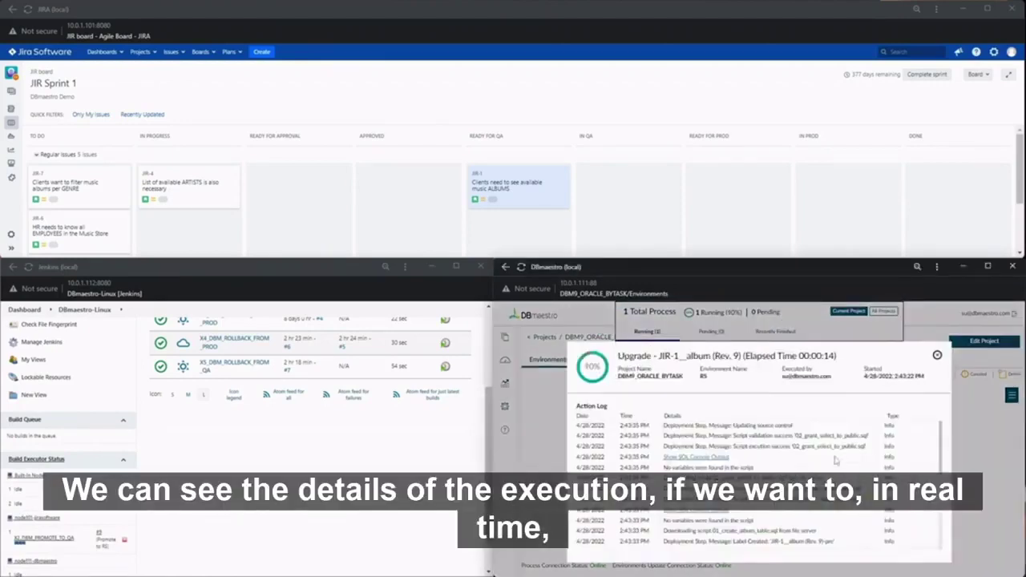
drag(783, 461, 871, 455)
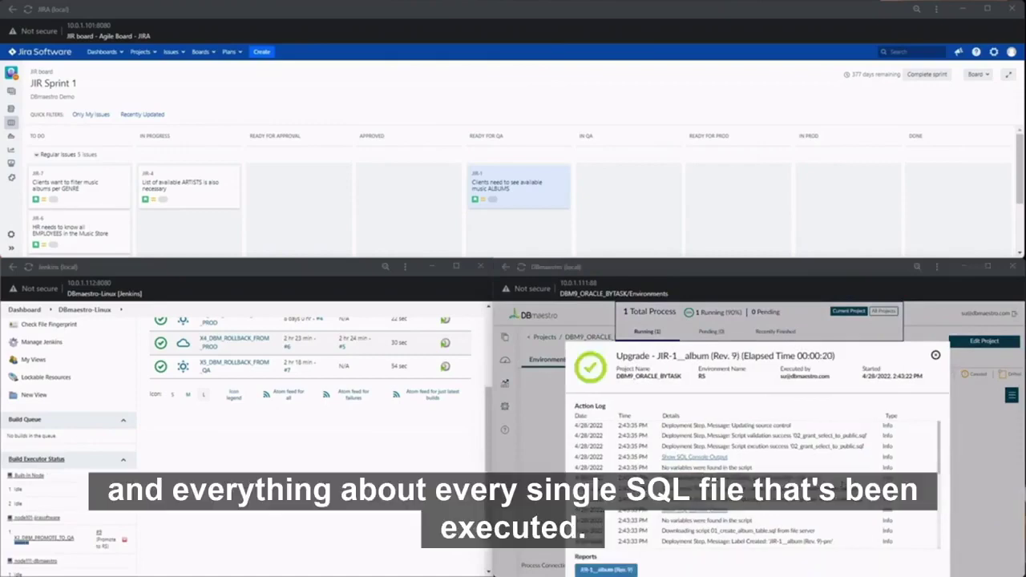
drag(623, 346, 611, 353)
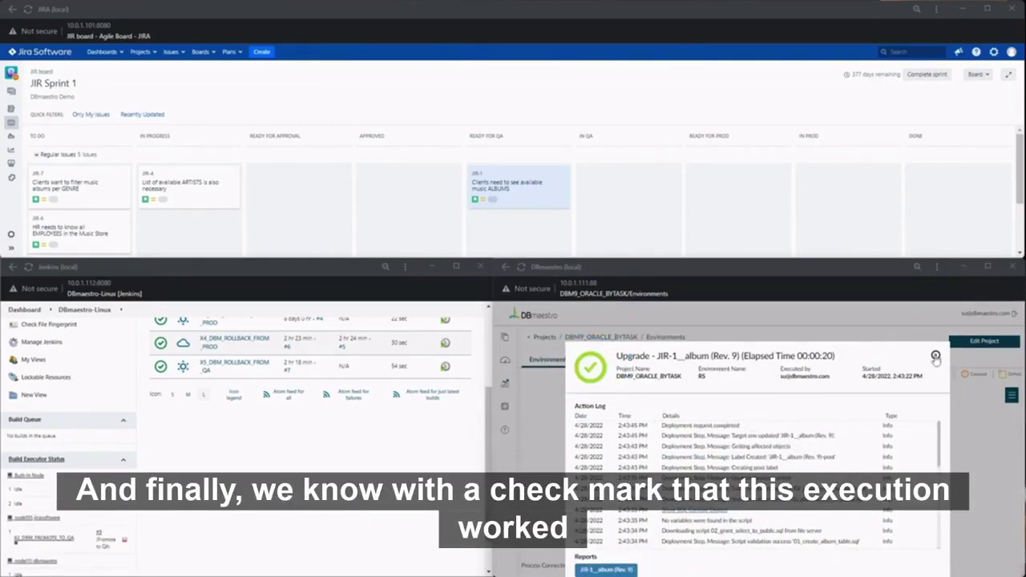
Close the upgrade details and confirm both RS and QA environments show the JIR-1 version.
click(935, 356)
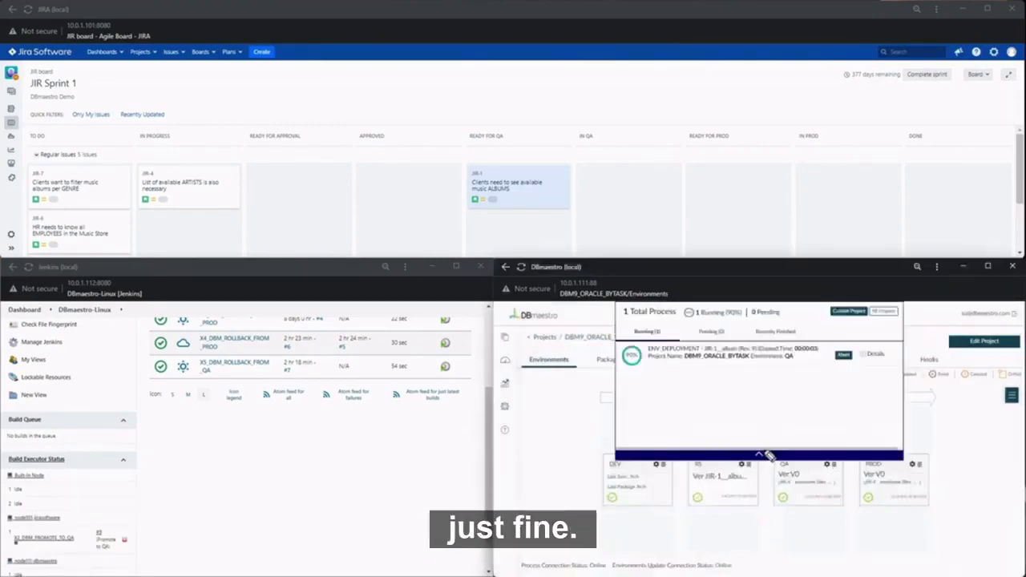
mouse_move(766, 452)
mouse_down()
mouse_move(731, 447)
mouse_move(758, 451)
mouse_up()
drag(774, 375, 806, 452)
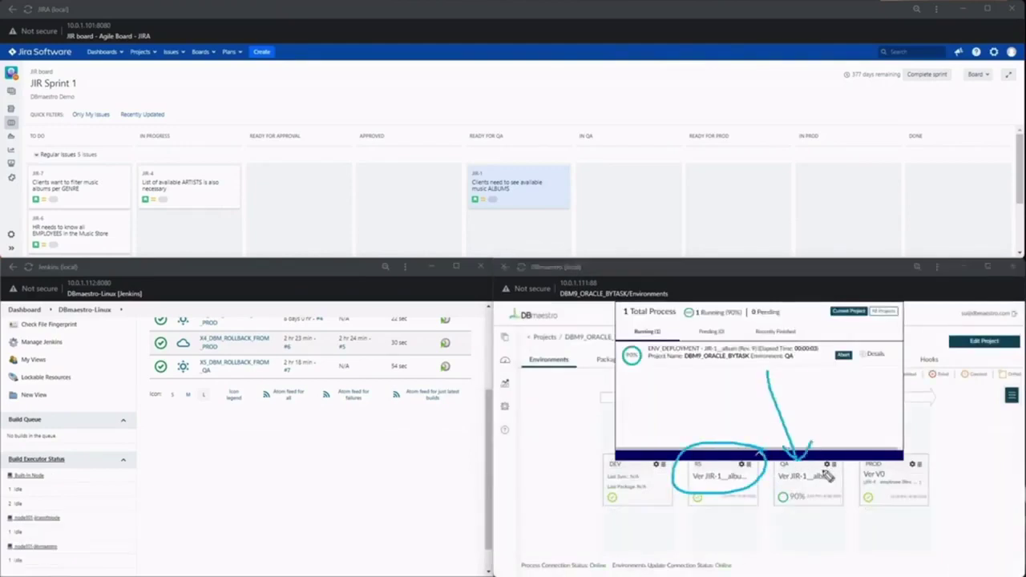
right_click(489, 426)
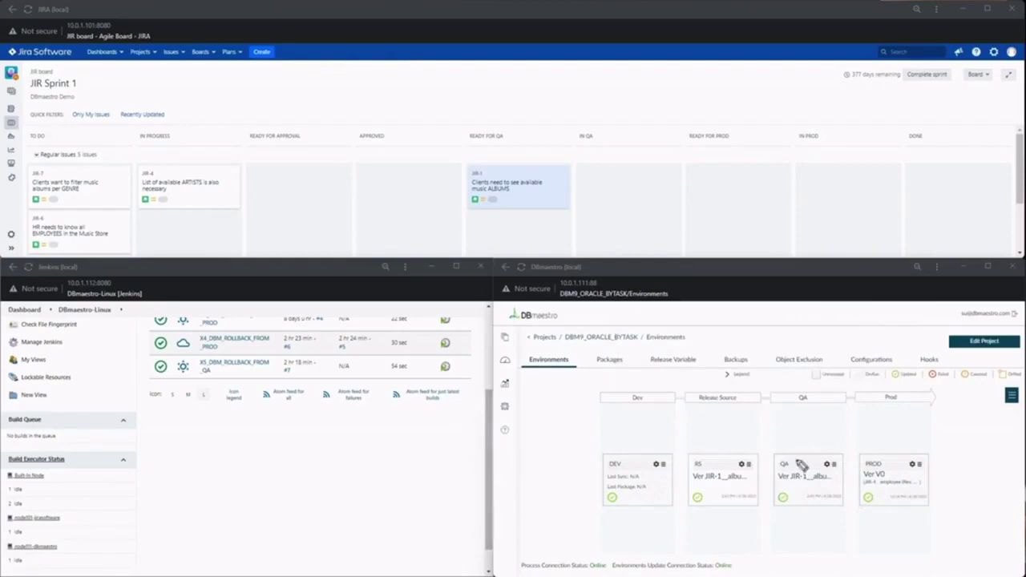
drag(848, 445, 864, 462)
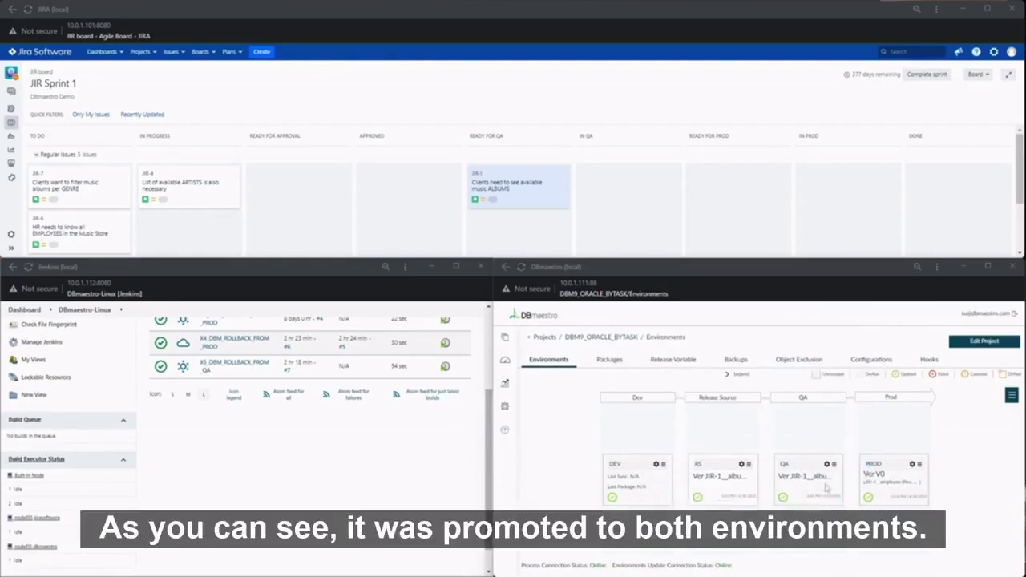
Reload the Jira board and open JIR-1's details to confirm it sits in IN QA.
click(27, 10)
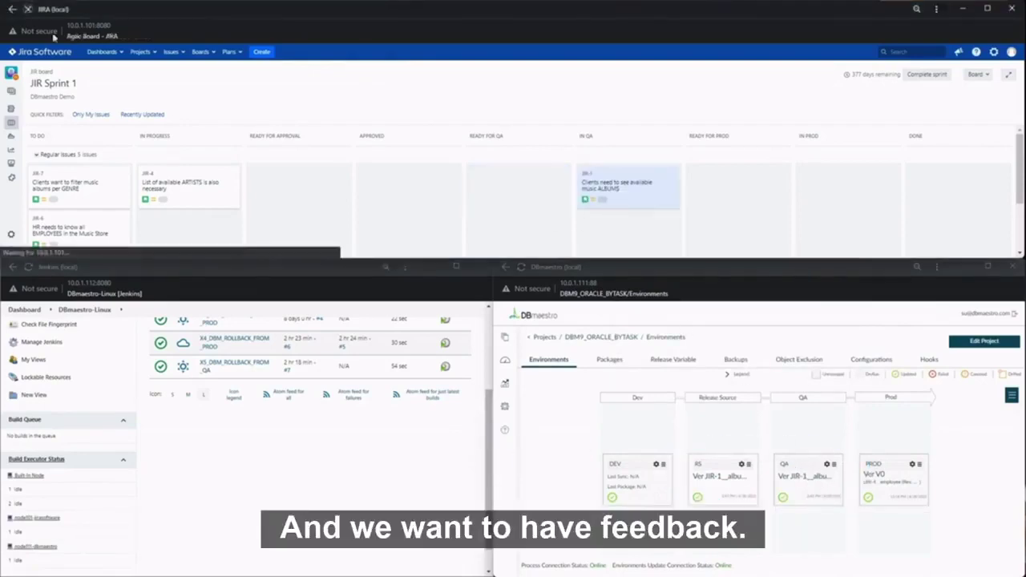
drag(563, 117, 683, 87)
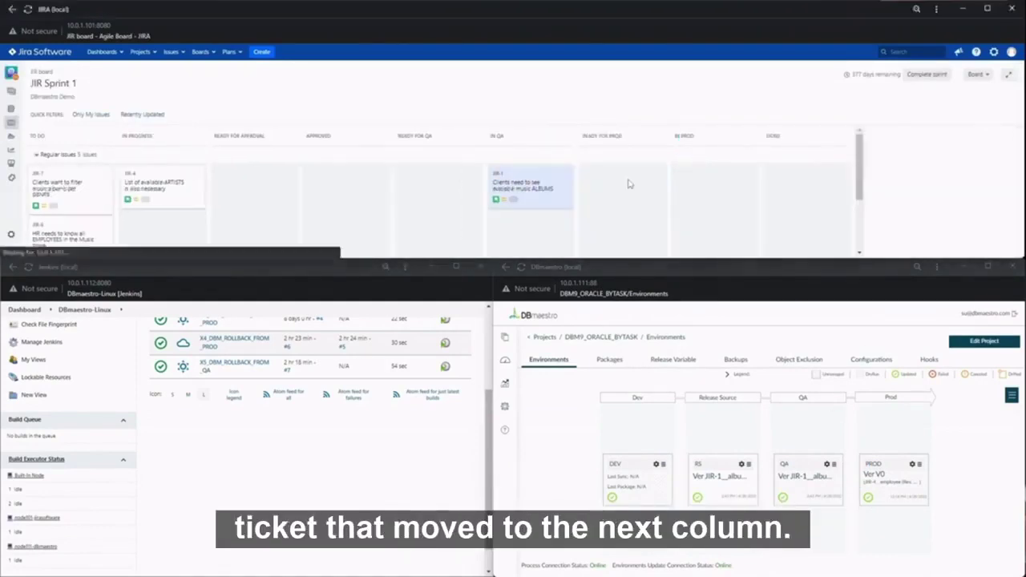
click(628, 182)
mouse_move(926, 216)
mouse_down()
mouse_move(952, 233)
mouse_move(925, 214)
mouse_up()
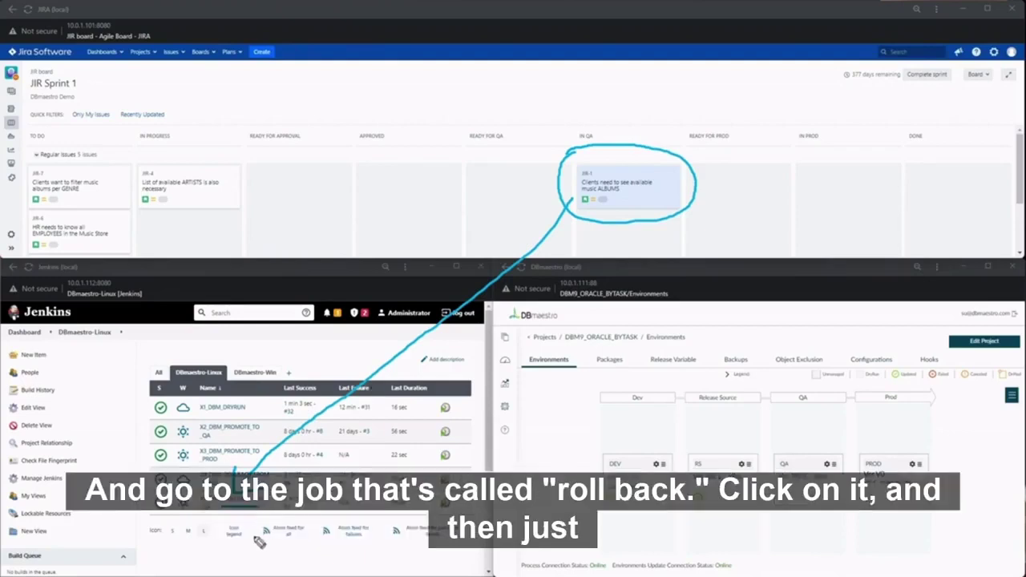
Build X5_DBM_ROLLBACK_FROM_QA with parameters, entering JIR-1 as the JIRA_ISSUE_KEY.
key(Escape)
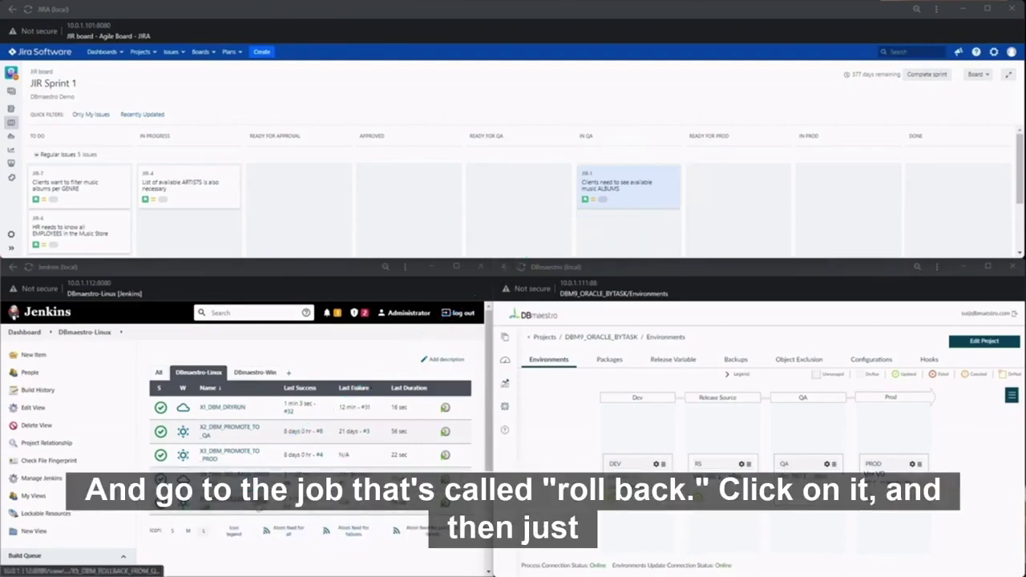
click(221, 498)
click(93, 410)
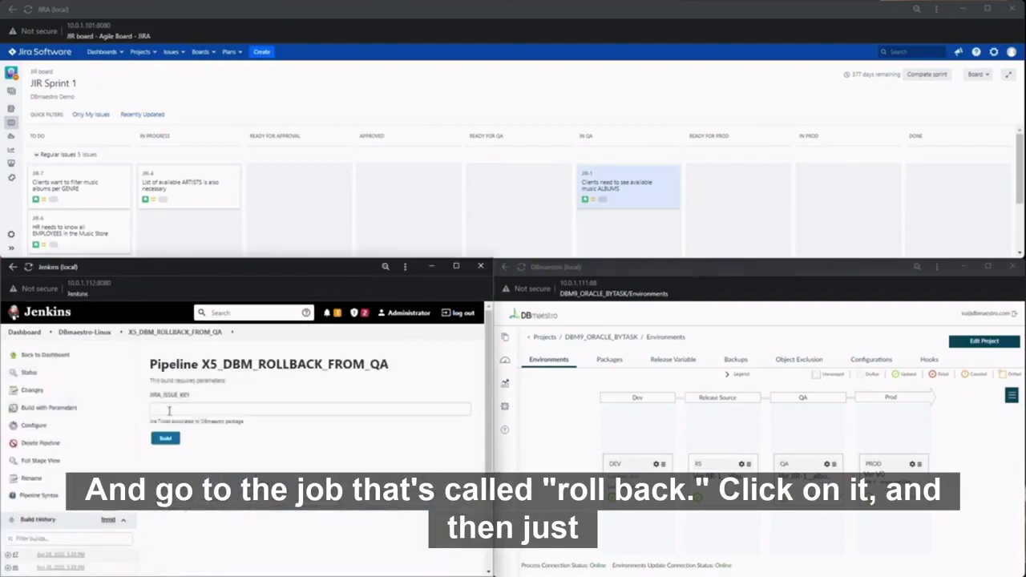
text(JIR-1)
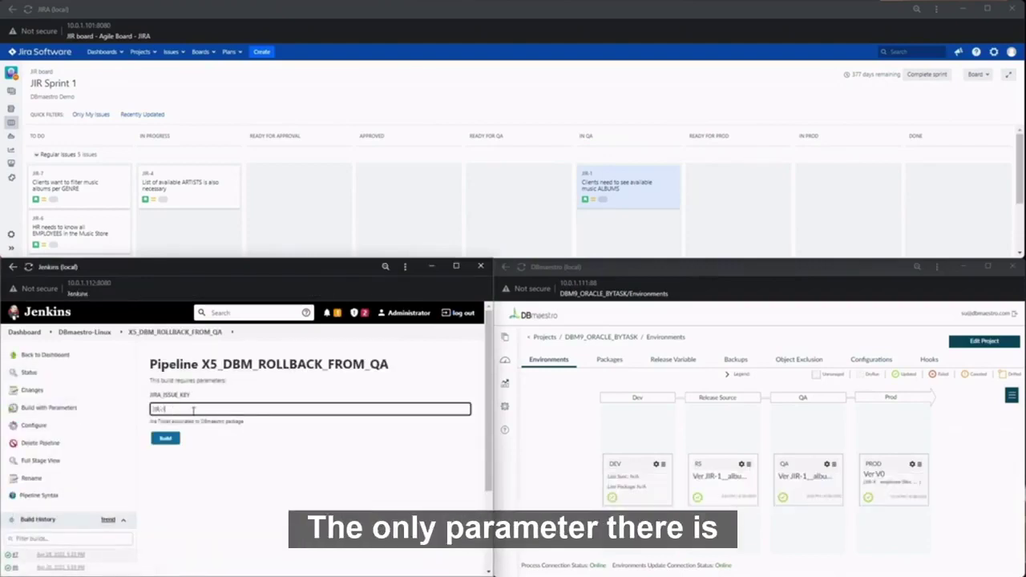
click(166, 439)
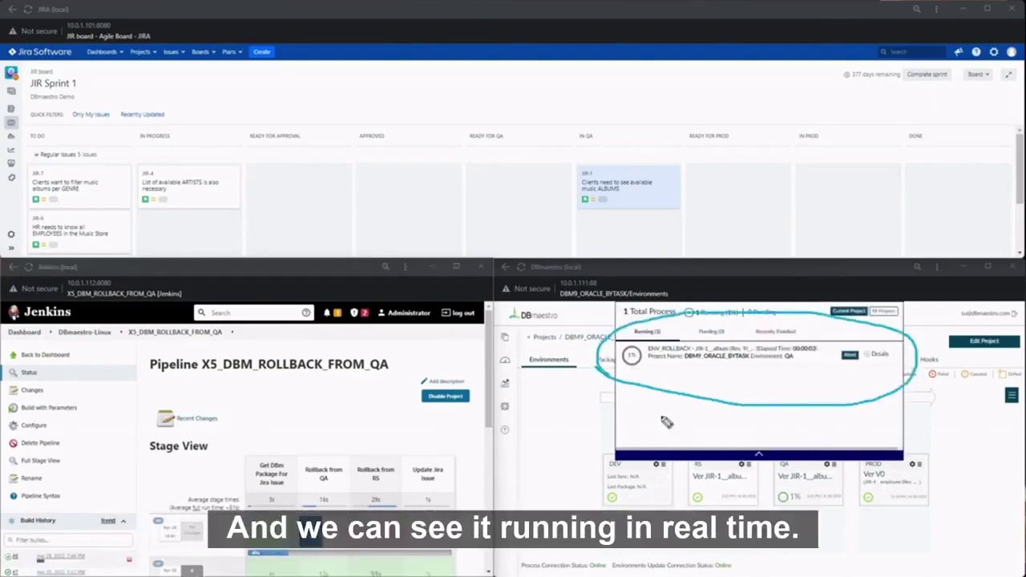
Open the ENV_ROLLBACK process details to follow its Action Log.
click(884, 356)
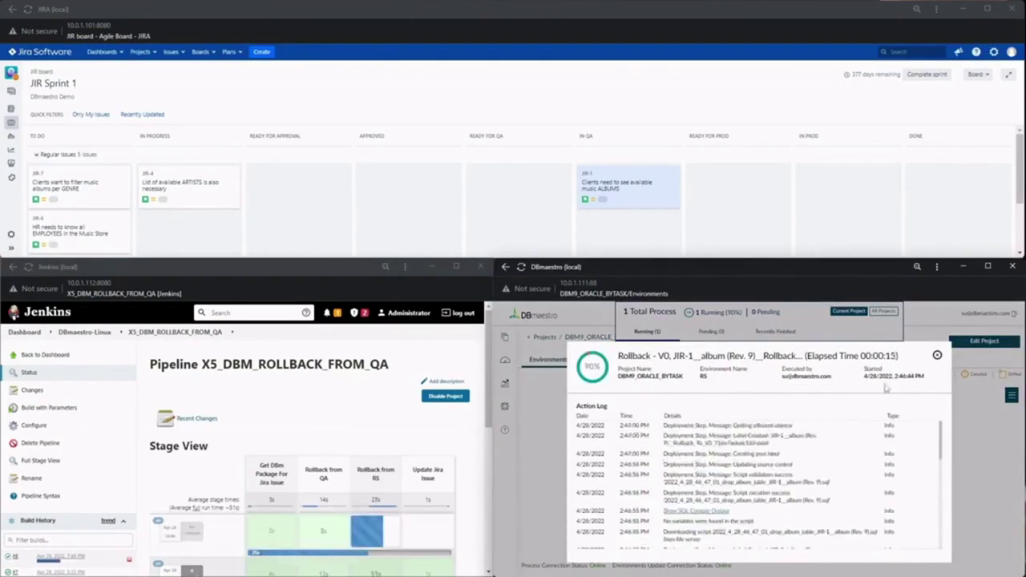
Close the rollback process details and check JIR-1 is back in the IN PROGRESS column.
click(935, 357)
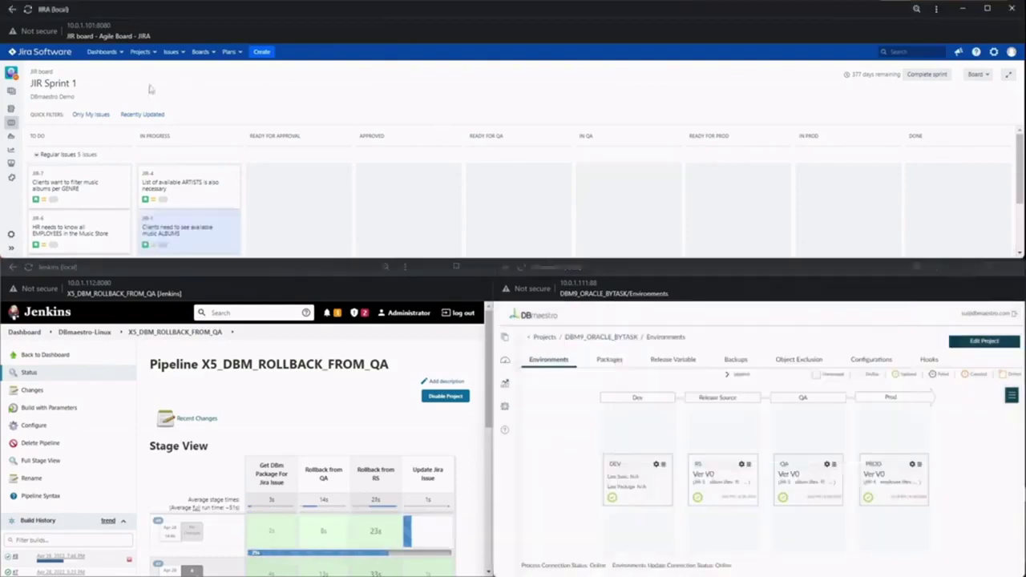
mouse_move(250, 206)
mouse_down()
mouse_move(155, 262)
mouse_move(250, 207)
mouse_up()
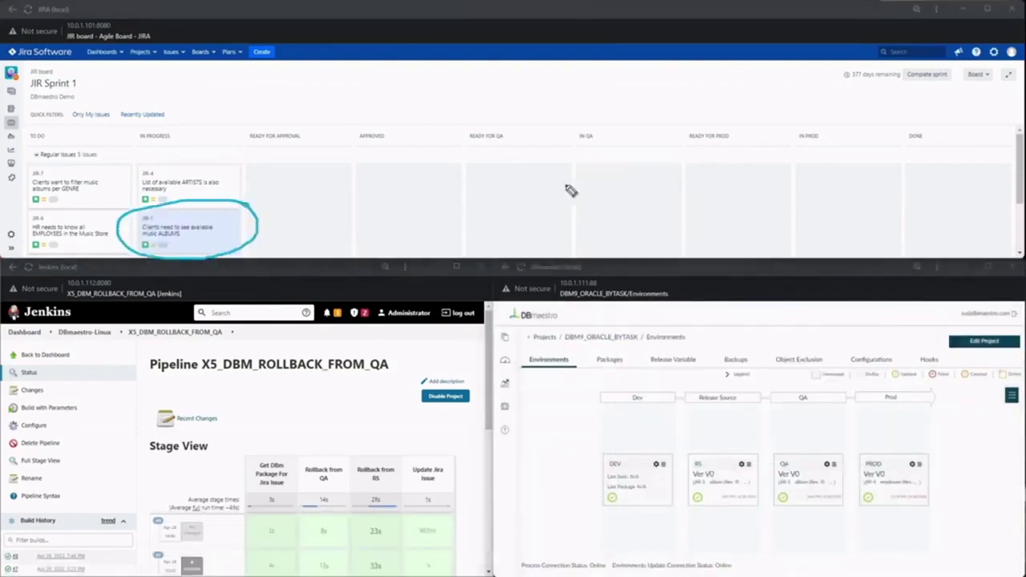
mouse_move(607, 182)
mouse_down()
mouse_move(268, 213)
mouse_move(280, 218)
mouse_up()
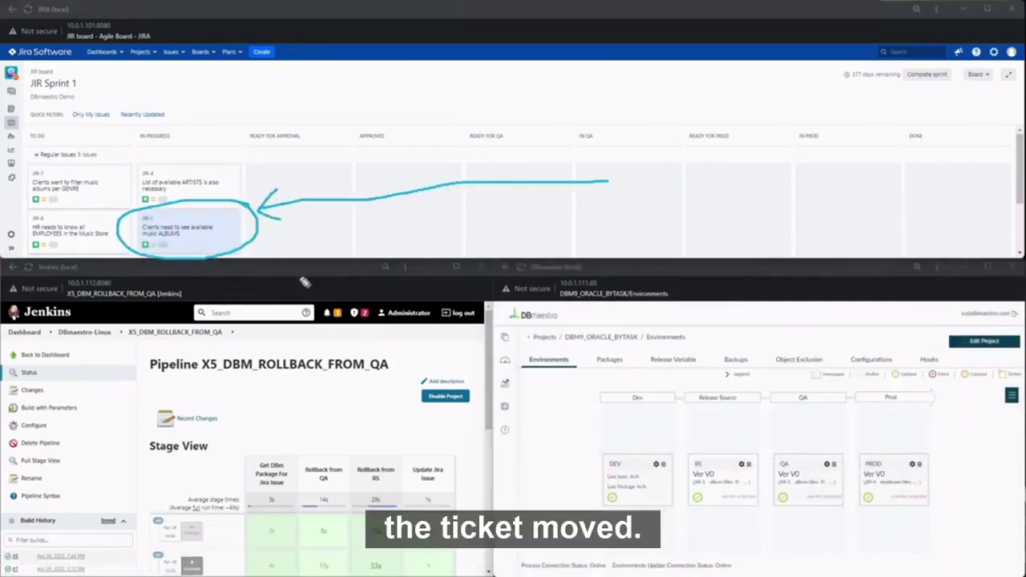
Bring up DBmaestro's Activity panel showing the recent rollback of RS and QA to V0.
key(e)
drag(803, 507, 770, 481)
drag(746, 445, 740, 463)
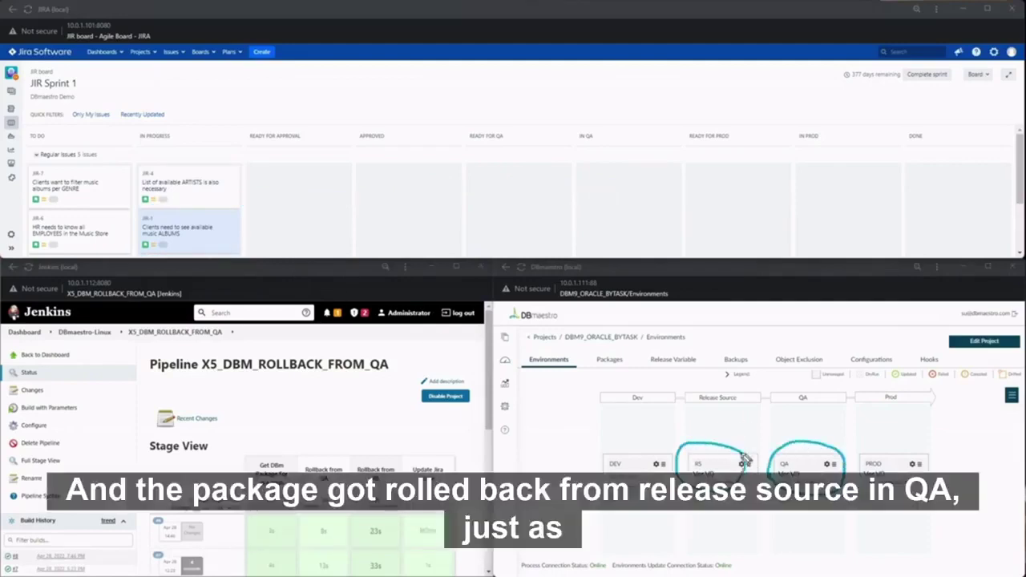
key(e)
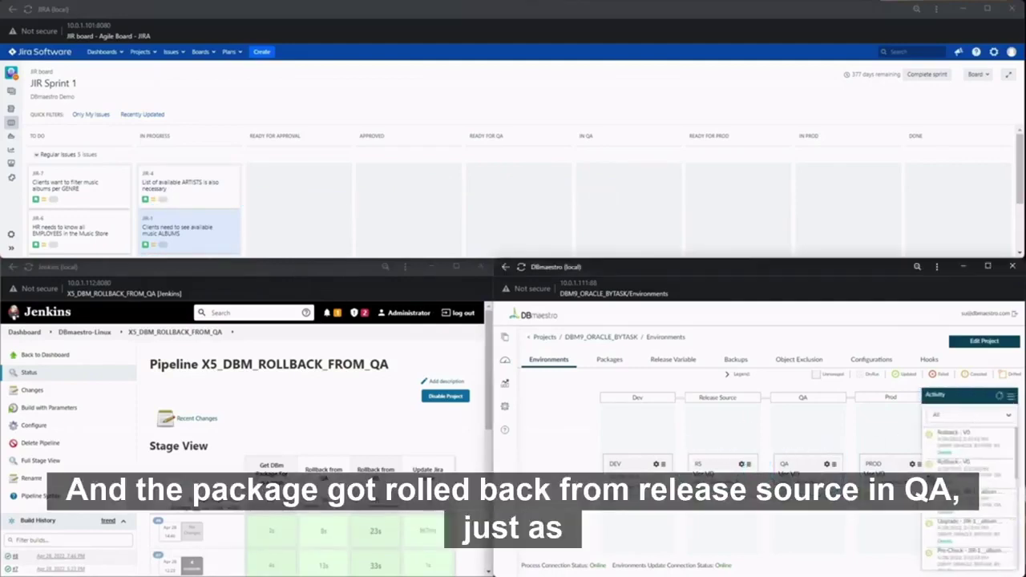